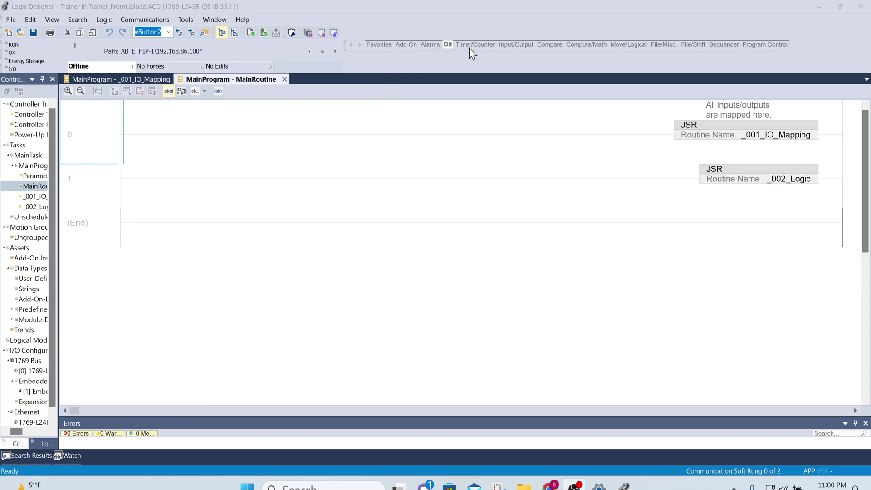
Step: Select _001_IO_Mapping and view each instruction group from Add-On through File/Shift
left_click(36, 196)
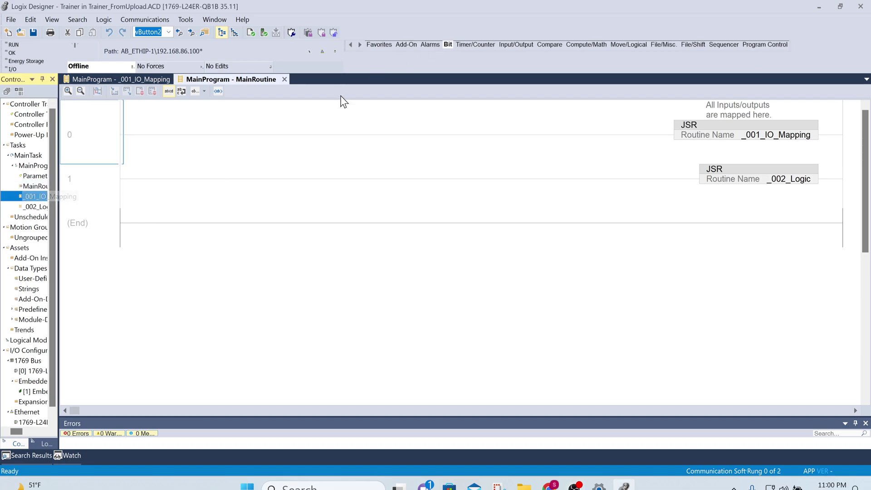
left_click(413, 46)
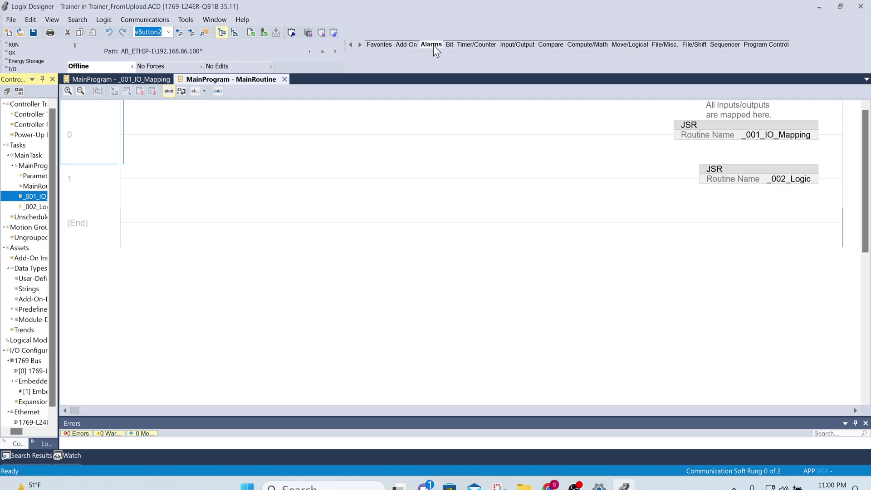
left_click(466, 45)
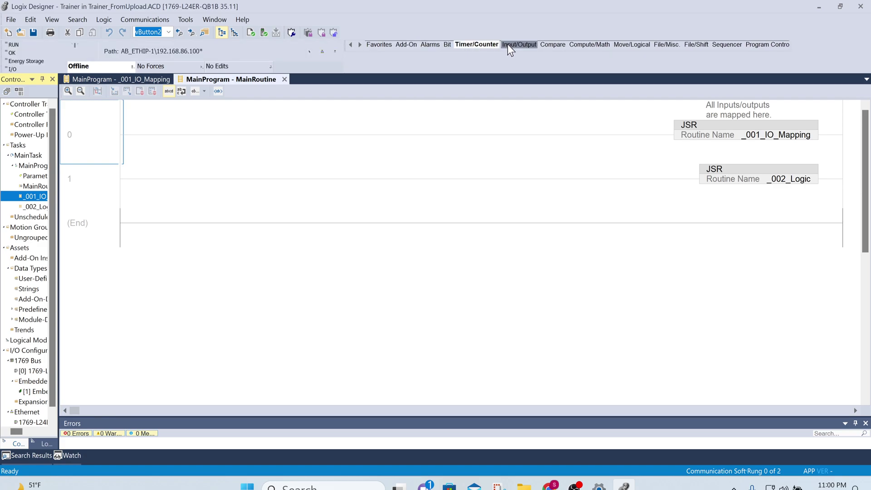
left_click(522, 44)
left_click(554, 45)
left_click(576, 47)
left_click(619, 45)
left_click(660, 45)
left_click(691, 46)
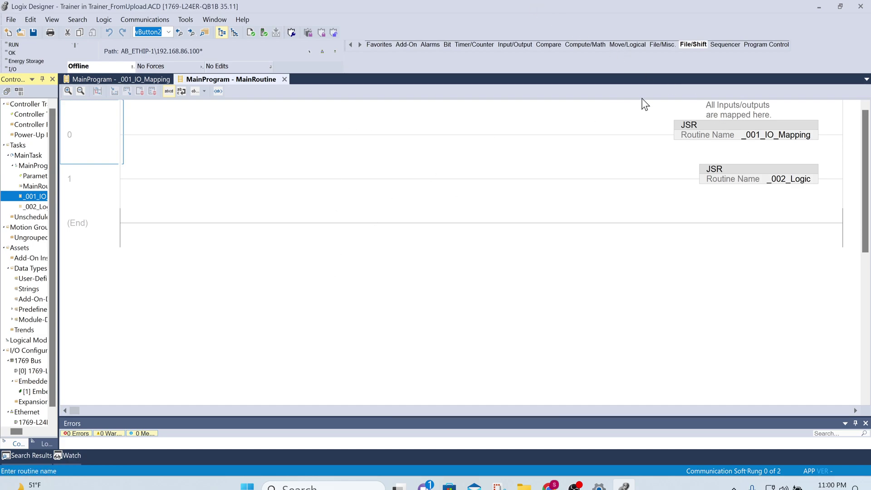
Step: Minimize Logix Designer, restore the Bin folder, check its full path, and locate LogixDesigner.Exe
left_click(818, 8)
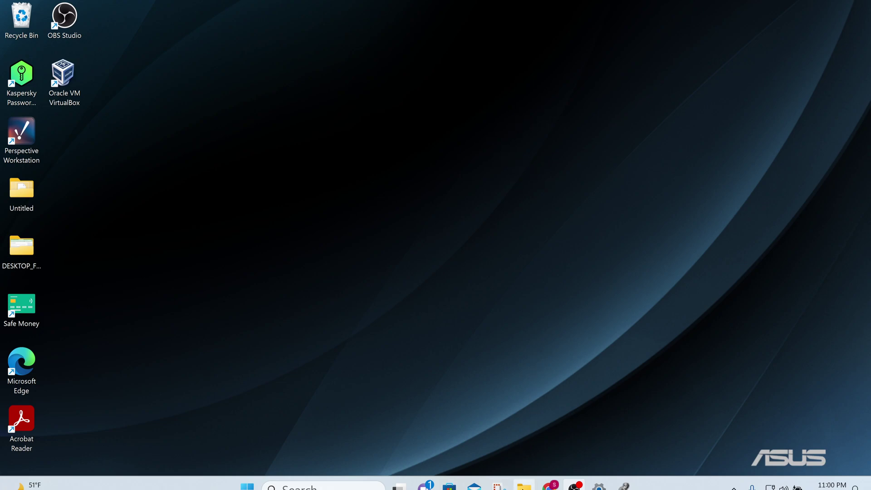
left_click(524, 485)
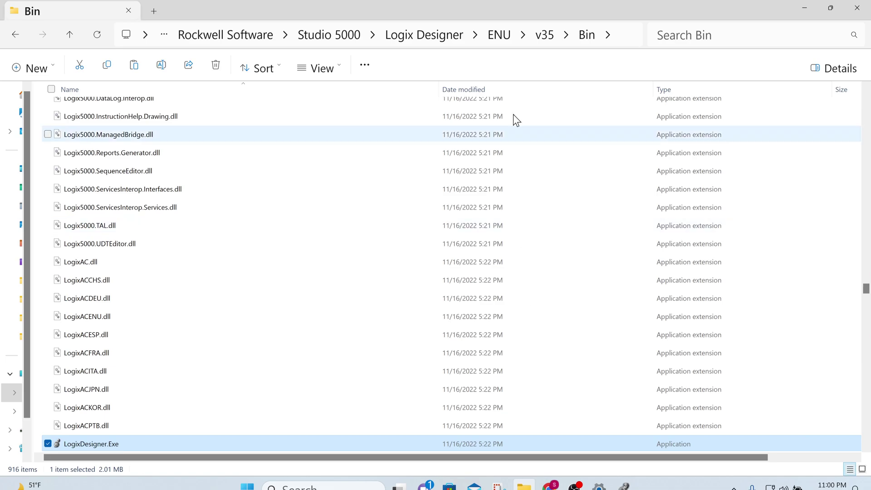
left_click(623, 42)
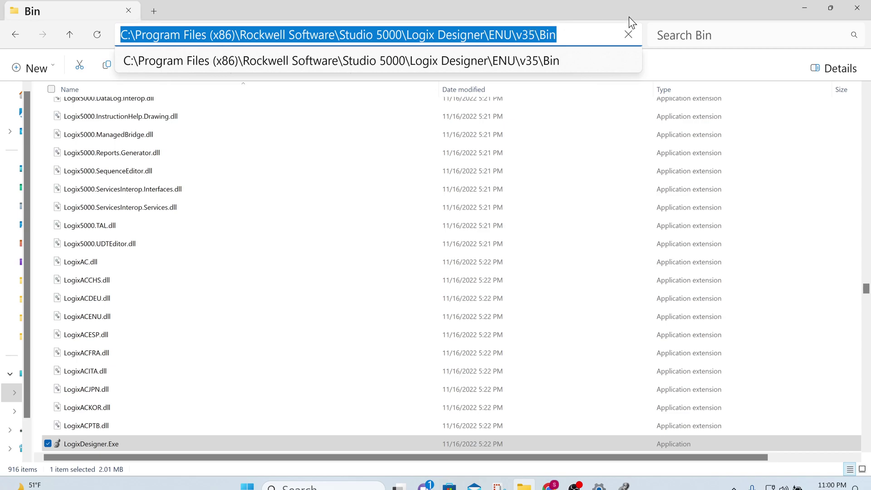
left_click(614, 6)
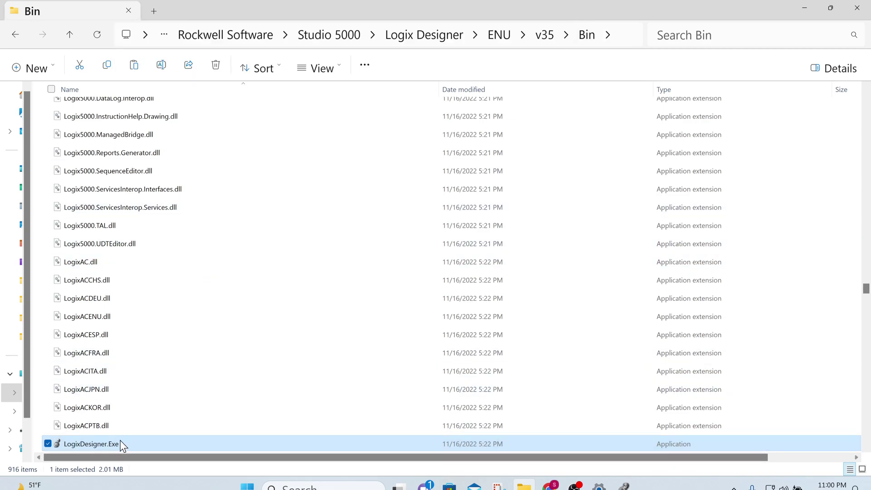
scroll(121, 439, "down", 12)
scroll(142, 321, "up", 6)
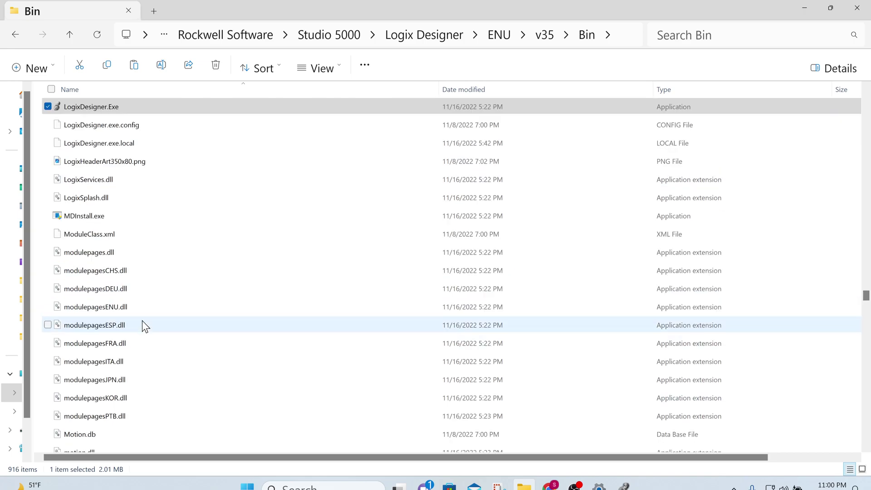
Step: In LogixDesigner.Exe's Compatibility properties, enable the high DPI override set to Application, then apply
right_click(116, 108)
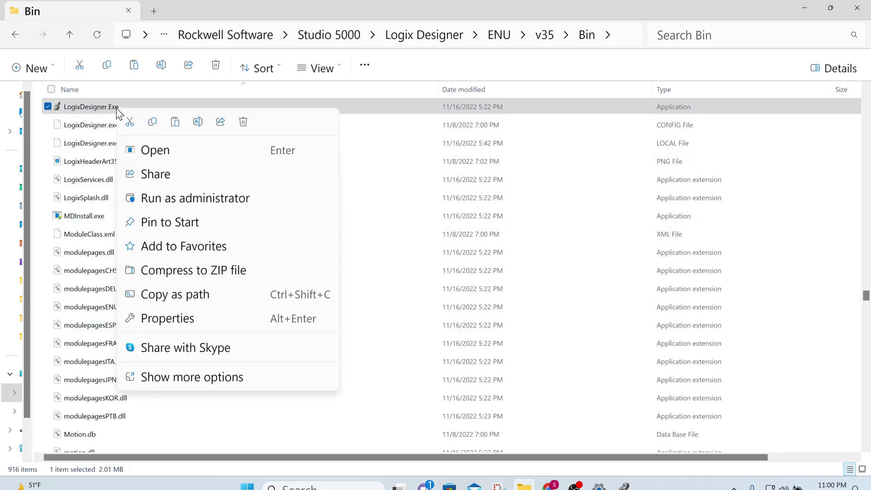
left_click(168, 319)
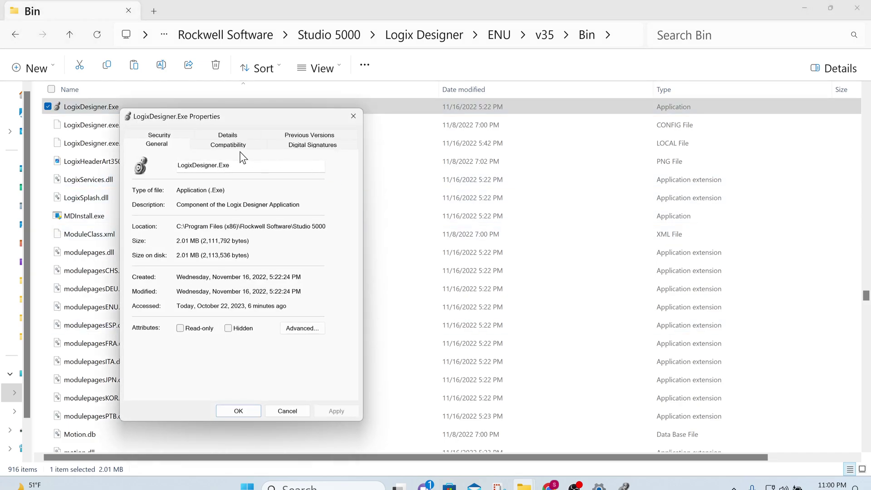
left_click(237, 146)
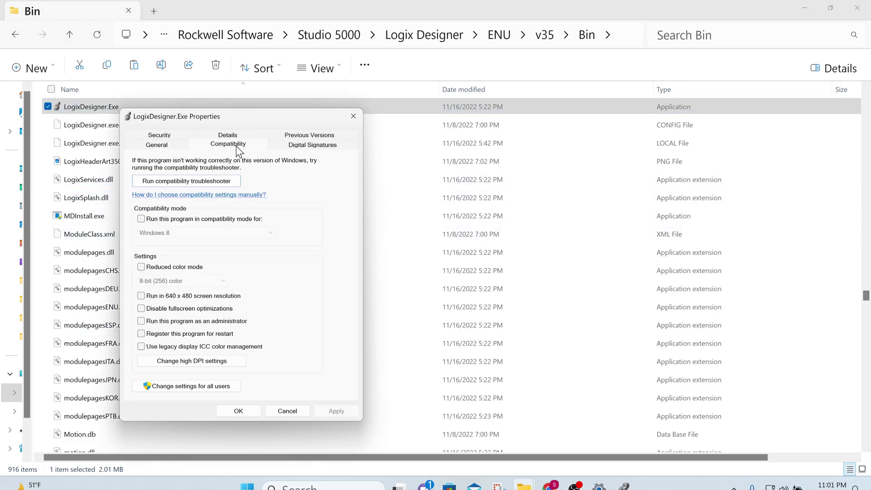
left_click(199, 363)
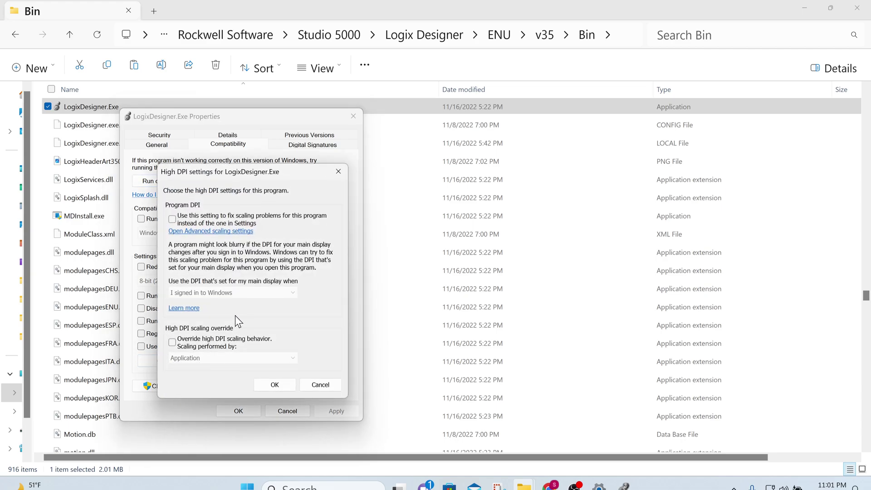
left_click(173, 343)
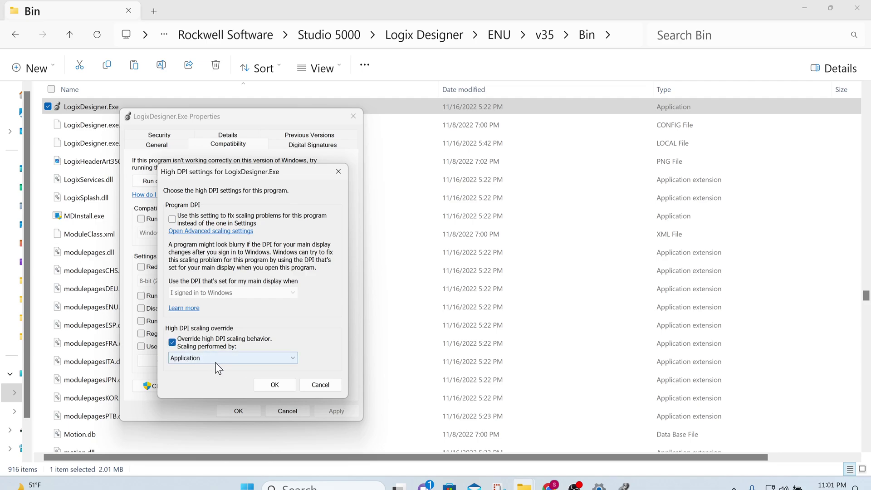
left_click(205, 359)
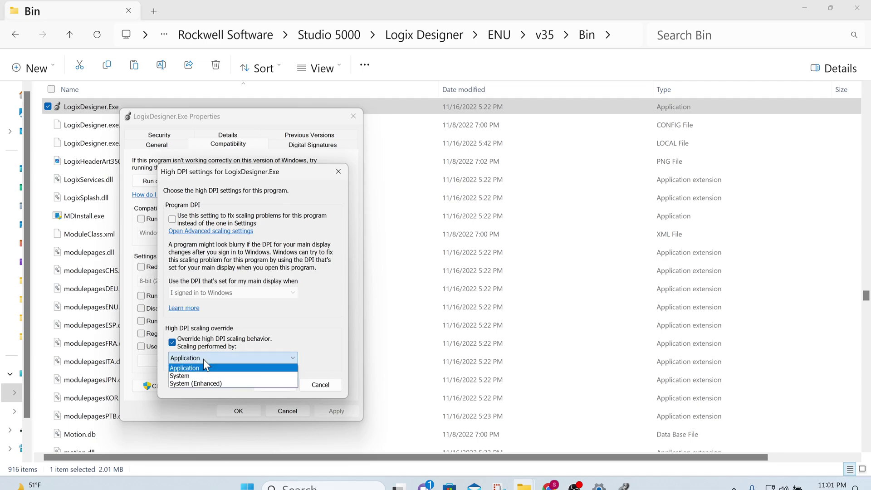
left_click(203, 367)
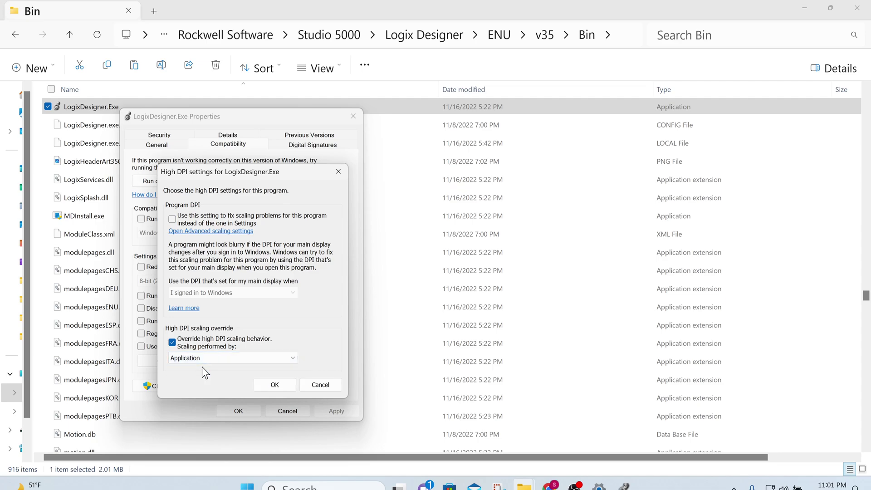
left_click(270, 385)
left_click(275, 386)
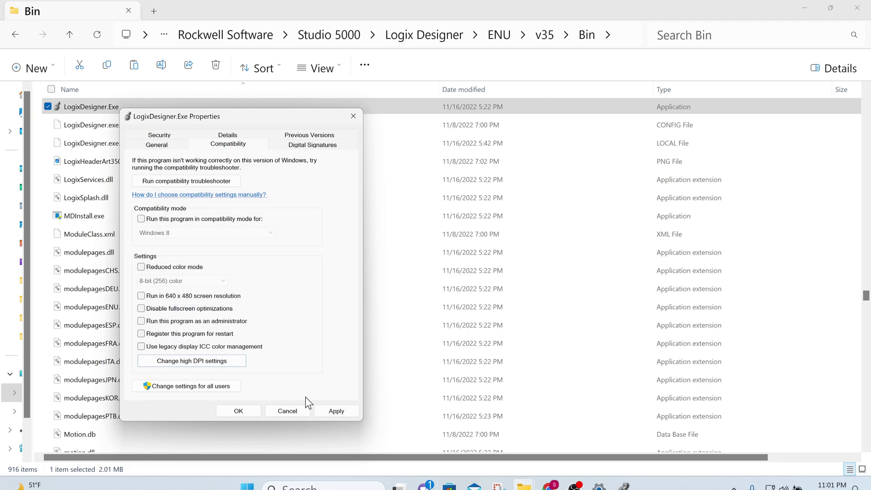
left_click(331, 411)
left_click(247, 410)
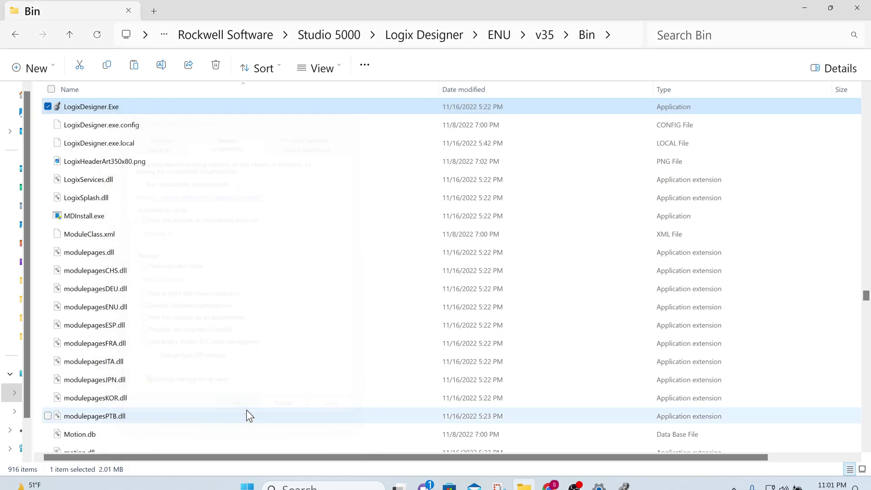
Step: Close Logix Designer and reopen Trainer_FromUpload from the Start menu's recommended files
left_click(624, 485)
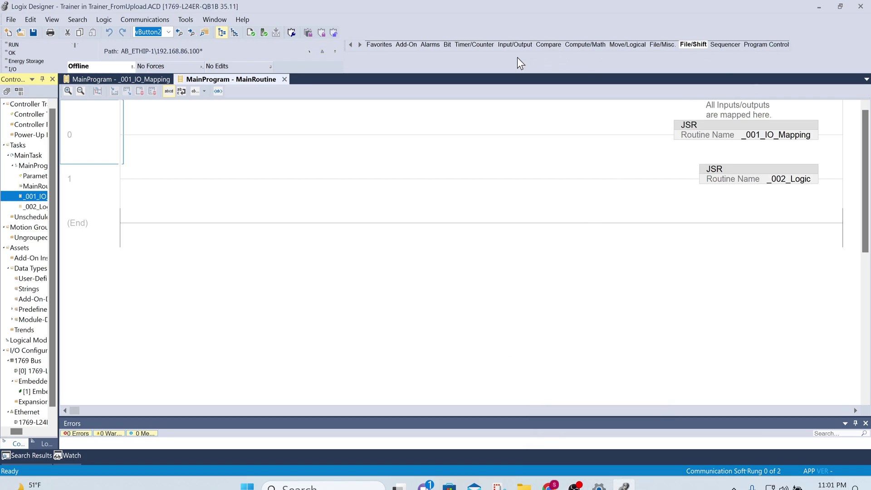
left_click(857, 6)
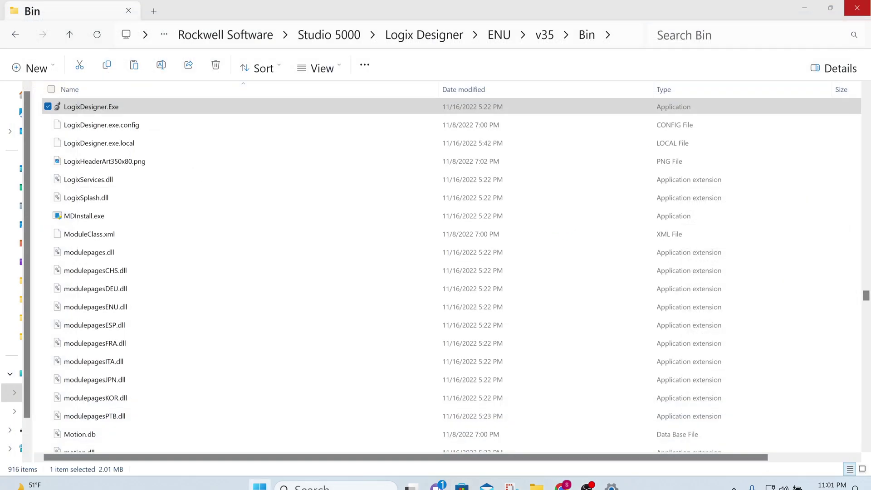
left_click(259, 486)
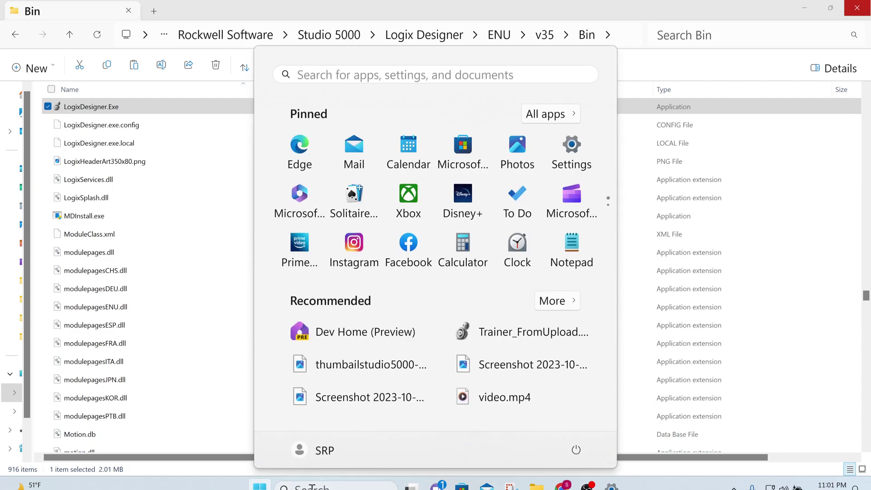
left_click(490, 329)
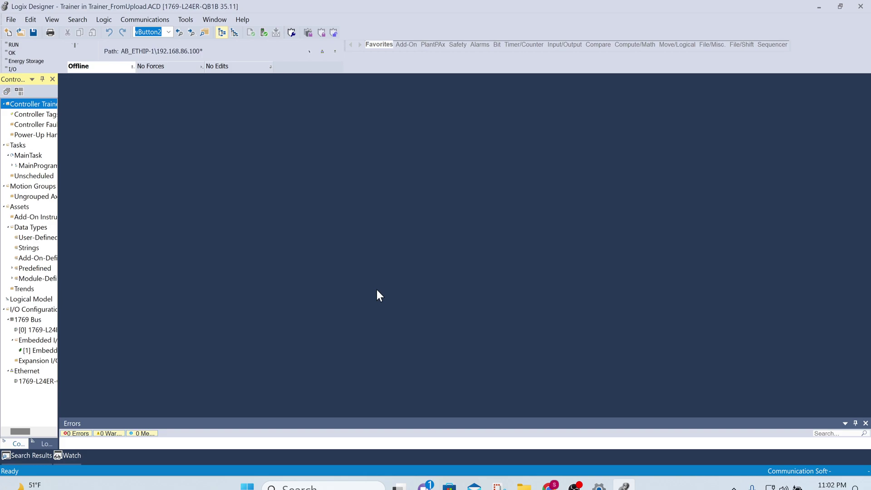
Step: Open the _001_IO_Mapping ladder under MainProgram and view the Timer/Counter group
left_click(13, 165)
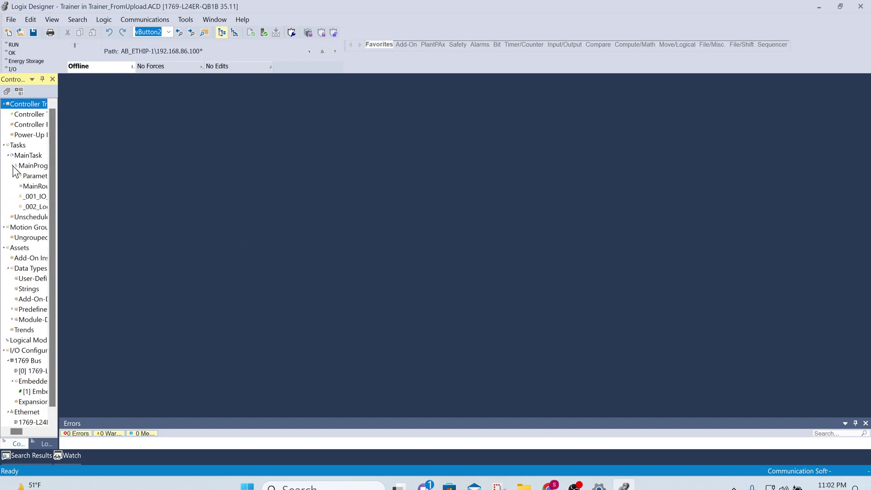
left_click(33, 198)
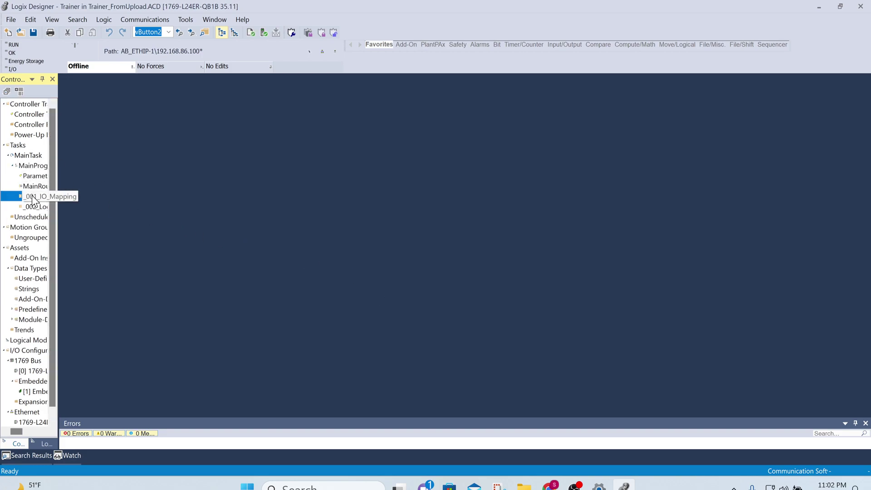
double_click(35, 198)
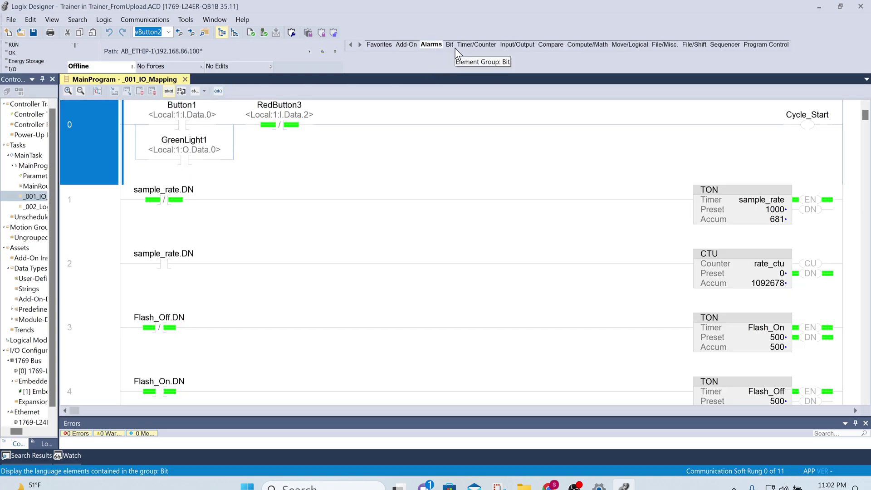
left_click(470, 46)
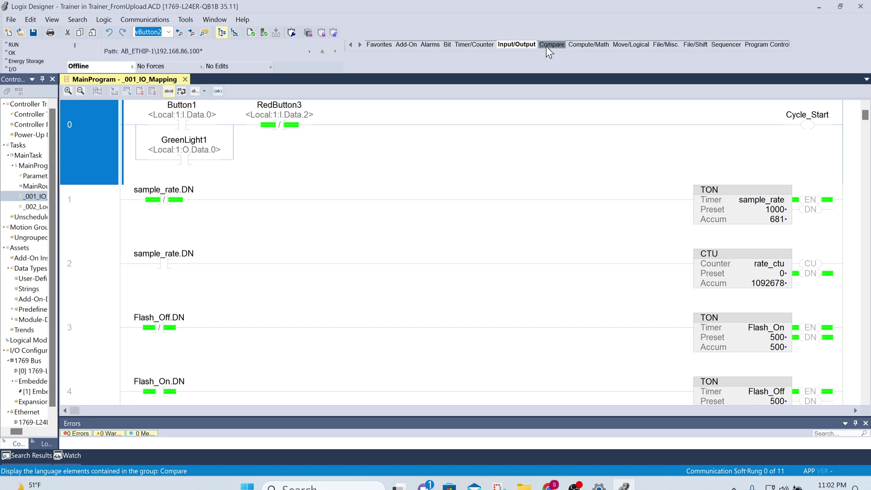
Step: Minimize Logix Designer and switch LogixDesigner.Exe's high DPI override to System scaling, then apply
mouse_move(563, 45)
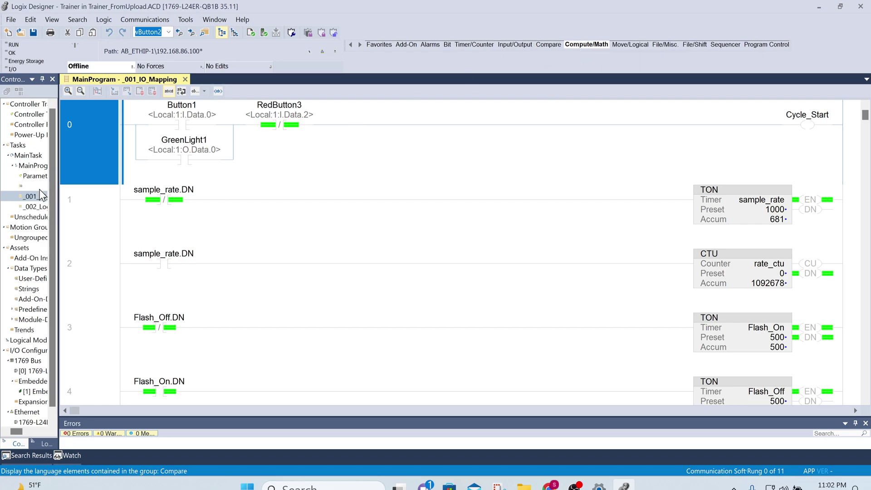
left_click(814, 11)
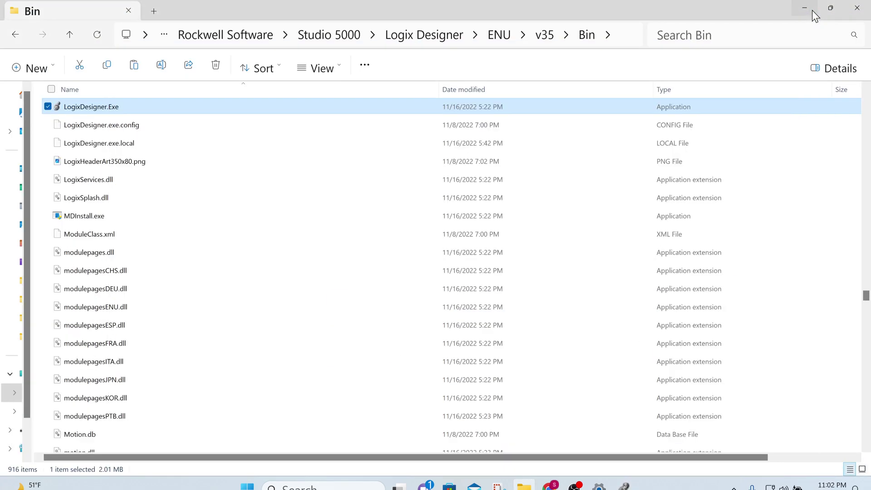
right_click(123, 110)
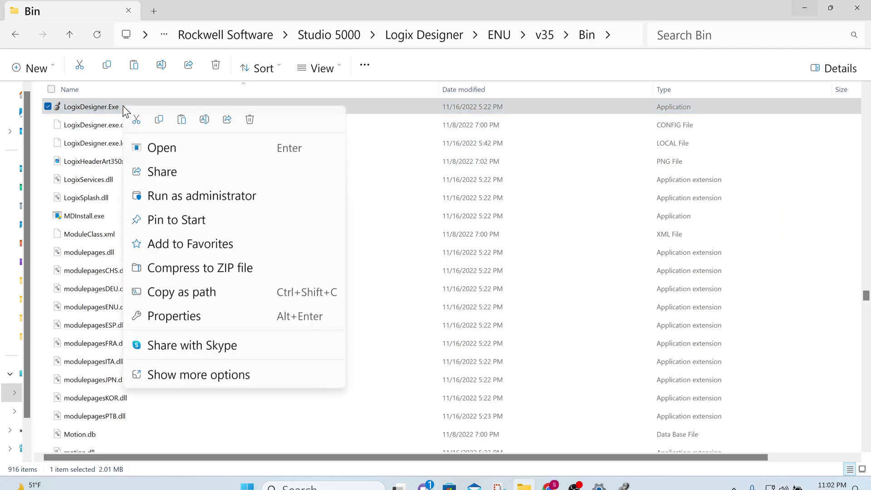
left_click(183, 317)
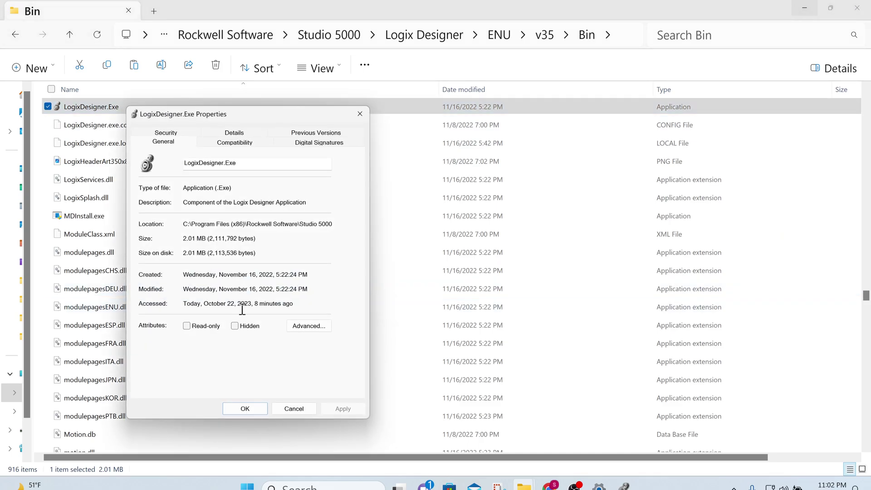
left_click(251, 146)
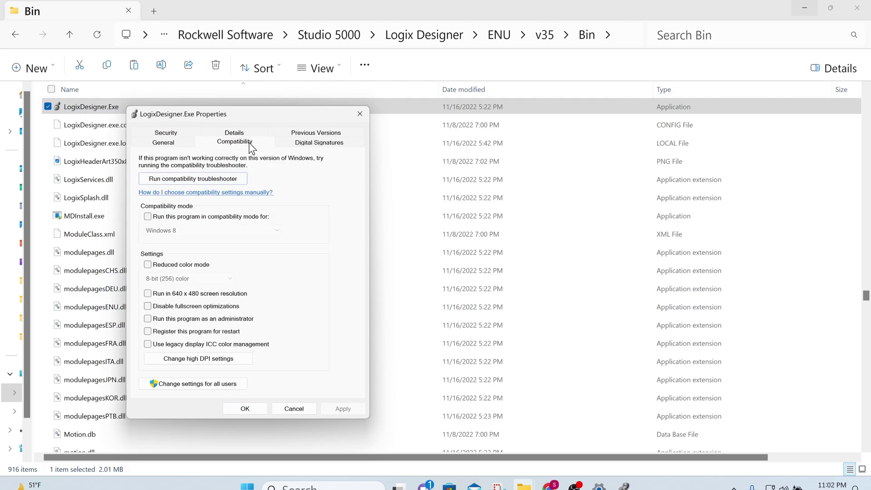
left_click(171, 359)
left_click(204, 355)
left_click(196, 372)
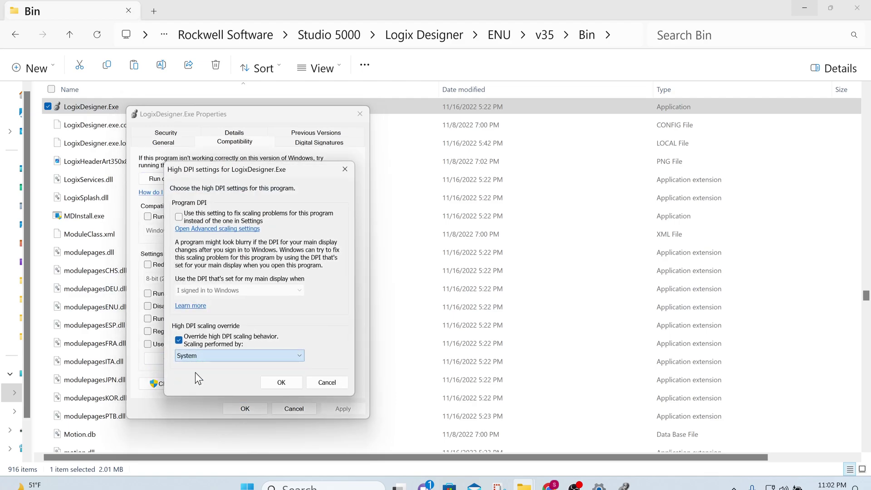
left_click(281, 383)
left_click(343, 409)
left_click(245, 409)
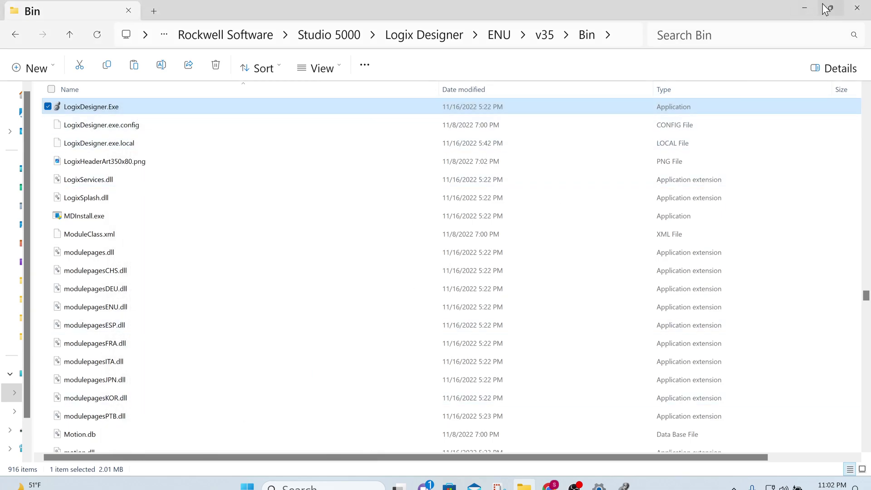
Step: Minimize Explorer, restore Logix Designer out of full screen, and close the ladder routine tab
left_click(804, 7)
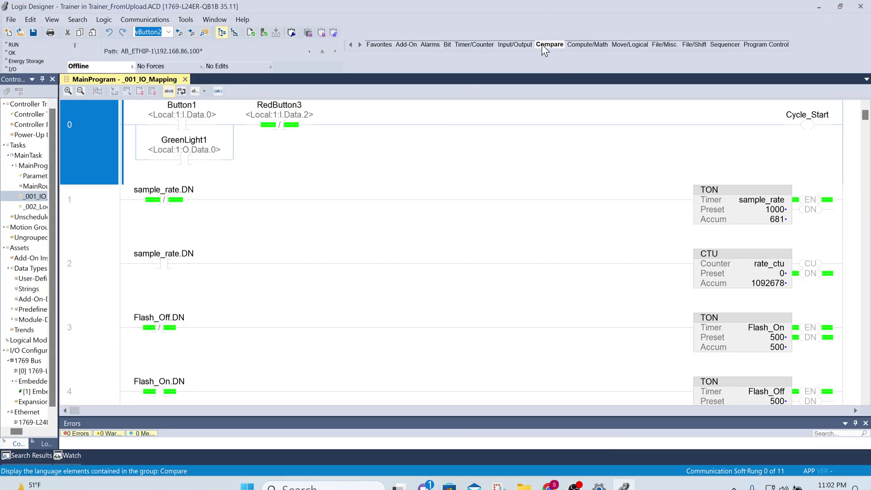
left_click(841, 6)
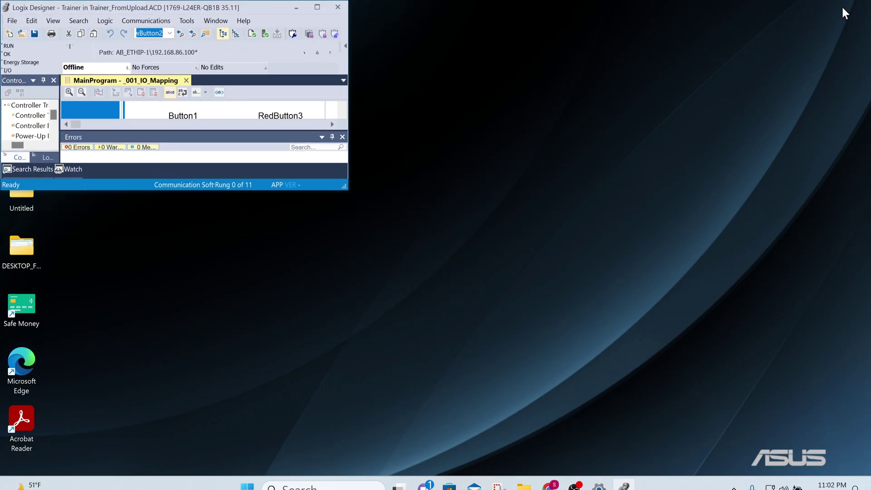
left_click(338, 7)
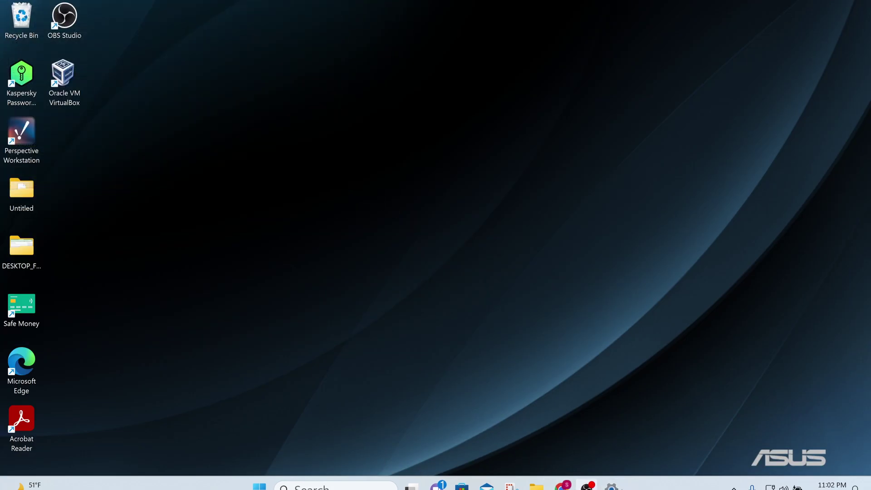
Step: Search 'stud' in Windows search and launch Studio 5000 from the best match
left_click(318, 486)
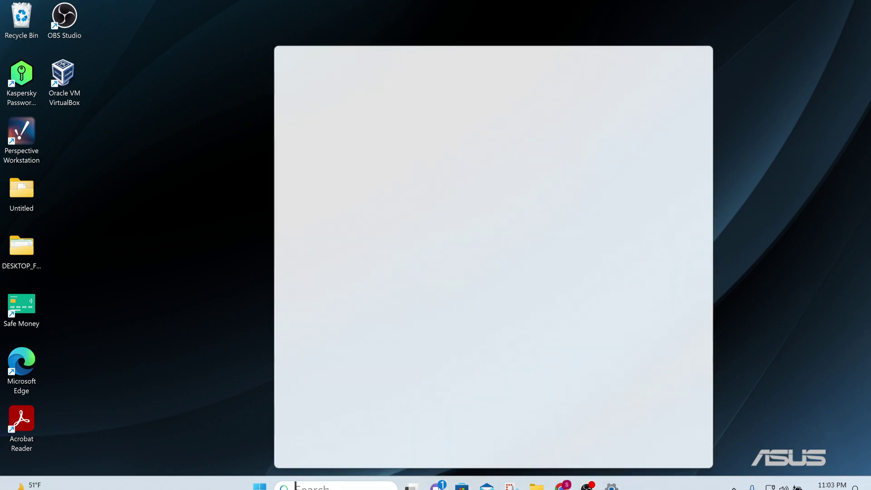
type("stud")
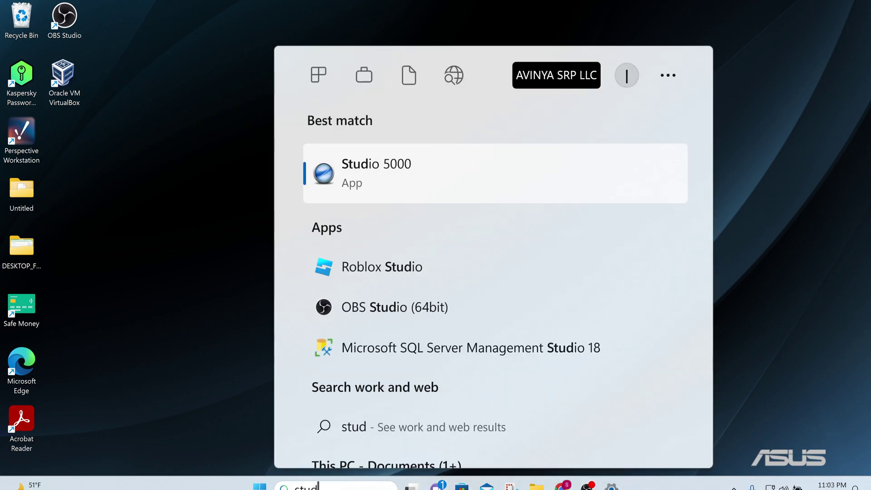
left_click(375, 181)
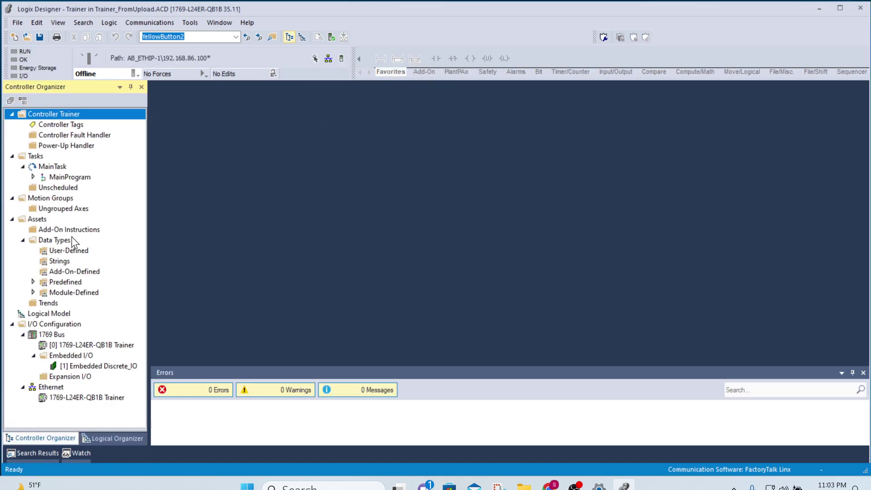
Step: Open _001_IO_Mapping, view the Input/Output through File/Misc. groups, then minimize Logix Designer
left_click(33, 177)
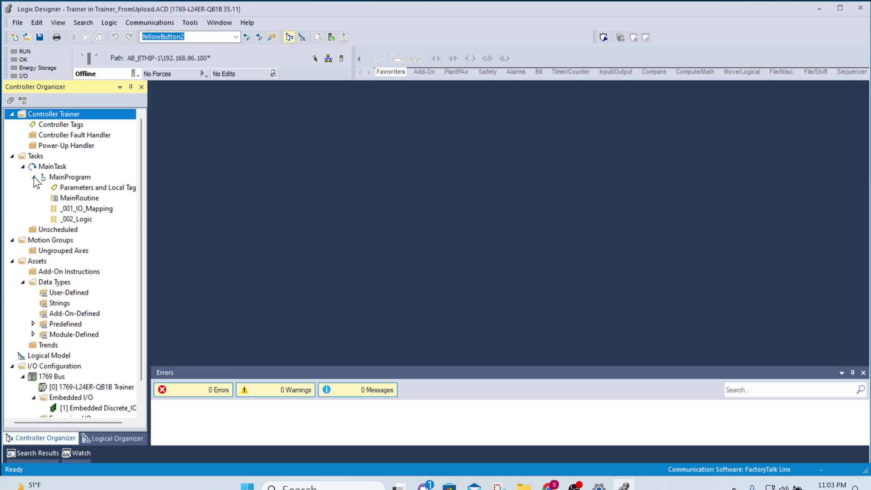
double_click(86, 208)
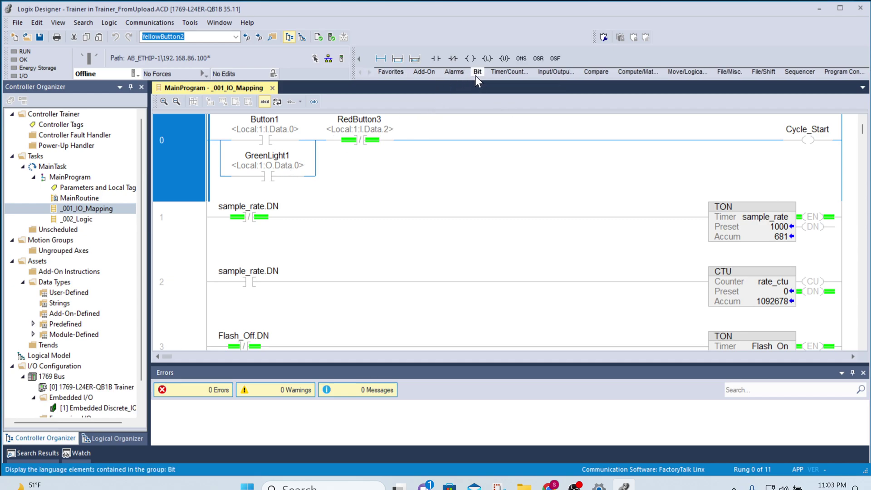
left_click(562, 73)
left_click(597, 73)
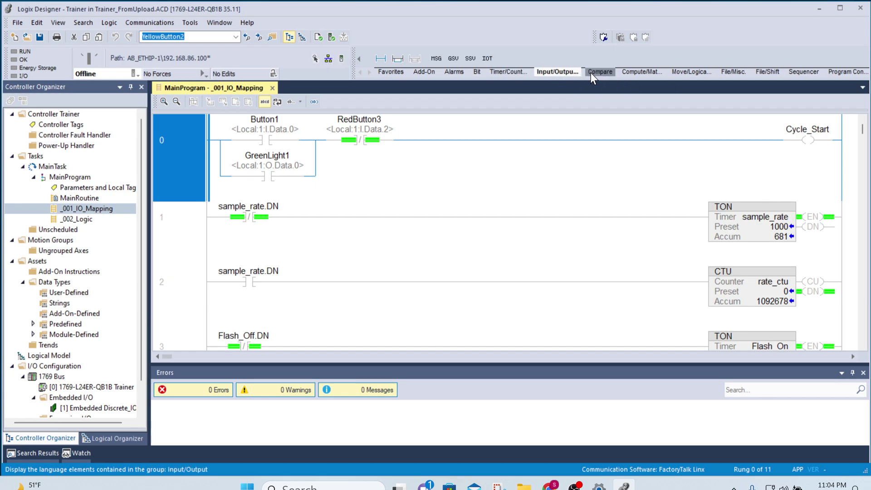
left_click(627, 75)
left_click(691, 73)
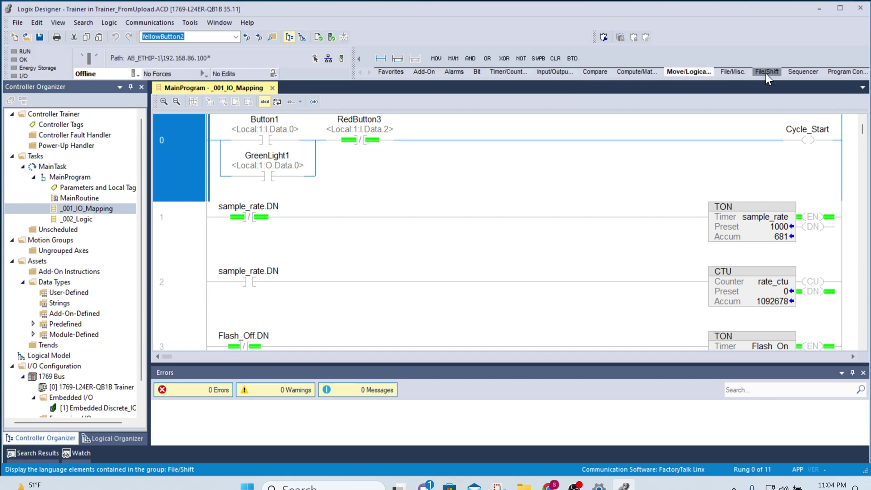
left_click(732, 72)
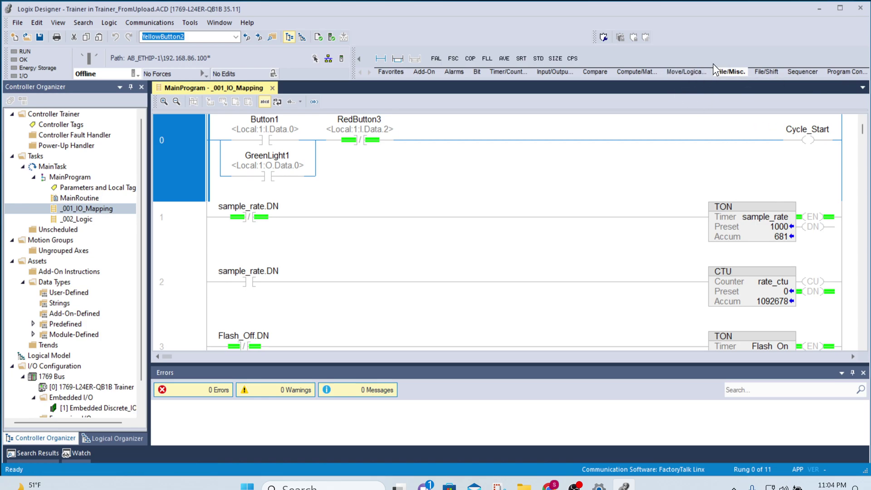
left_click(819, 9)
Step: Restore the Bin folder window and check its full Logix Designer ENU\v35\Bin path
left_click(524, 485)
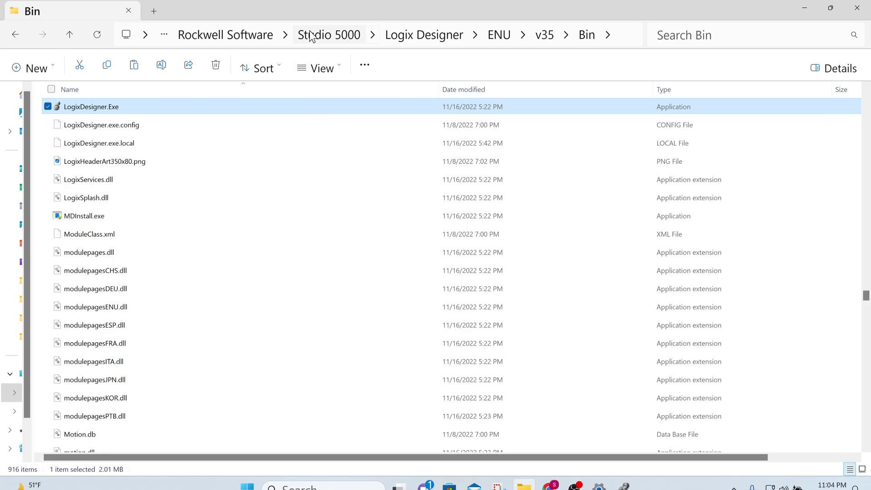
left_click(619, 36)
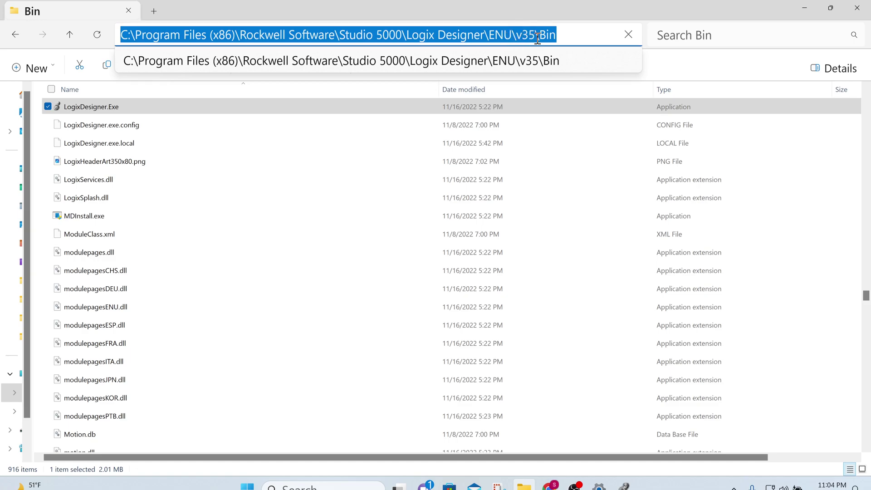
left_click(120, 110)
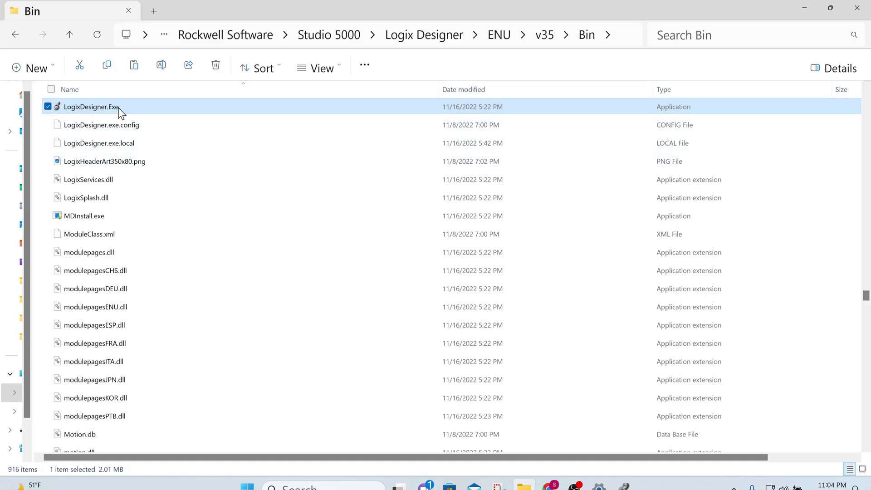
right_click(119, 110)
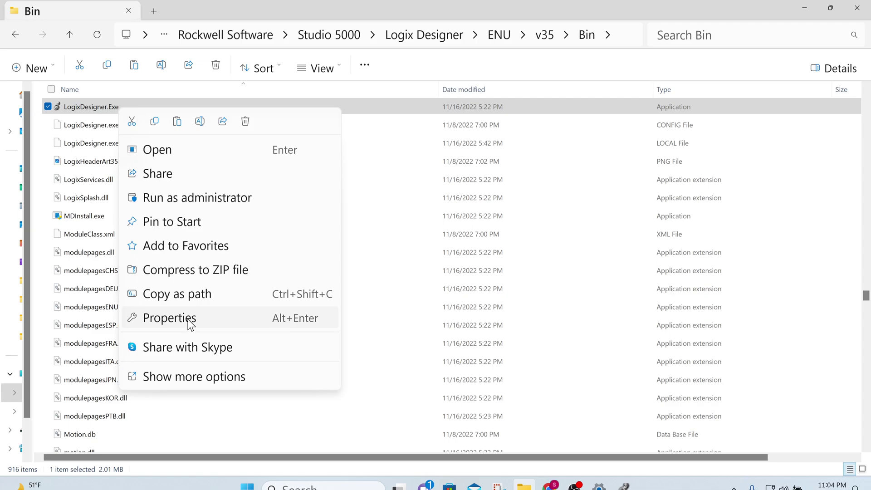
left_click(169, 318)
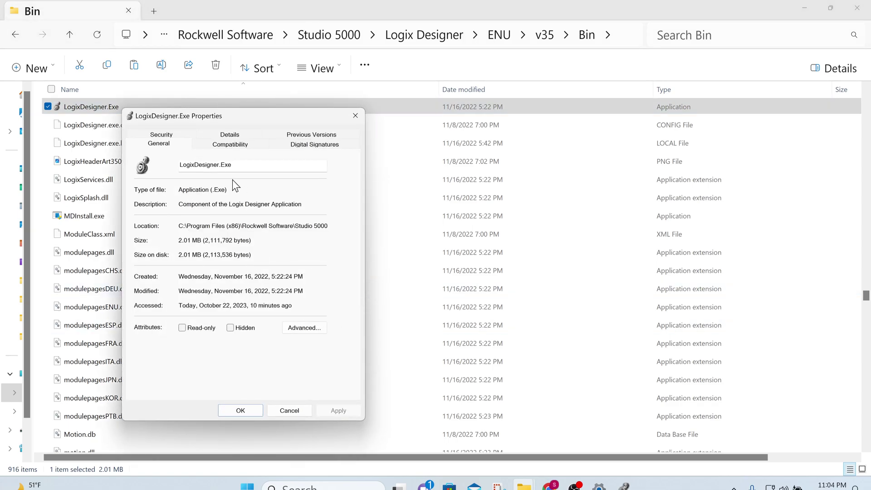
left_click(217, 146)
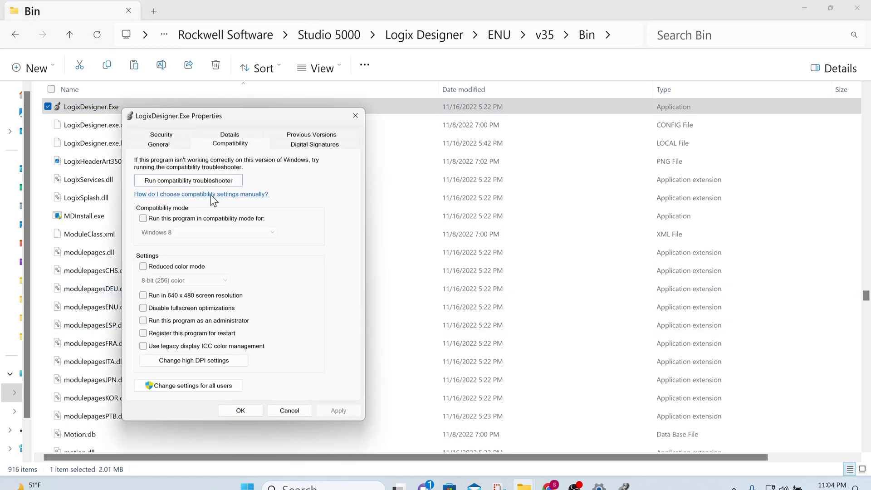
left_click(191, 361)
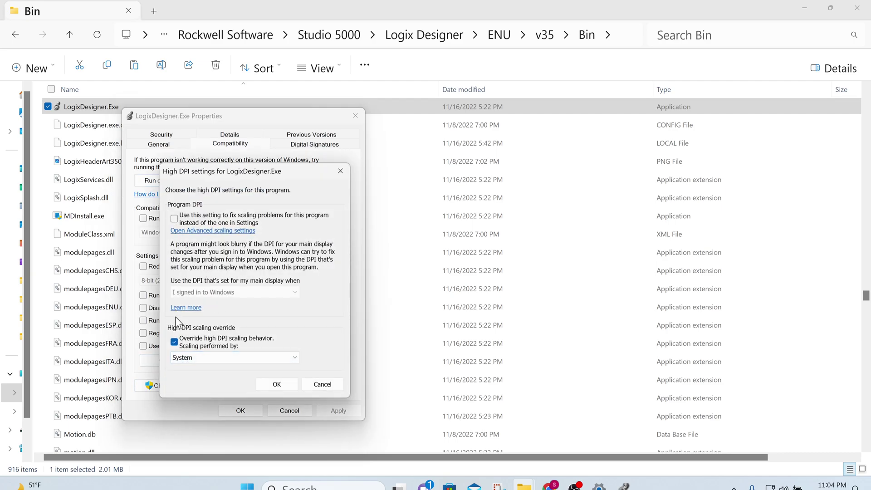
left_click_drag(220, 176, 384, 177)
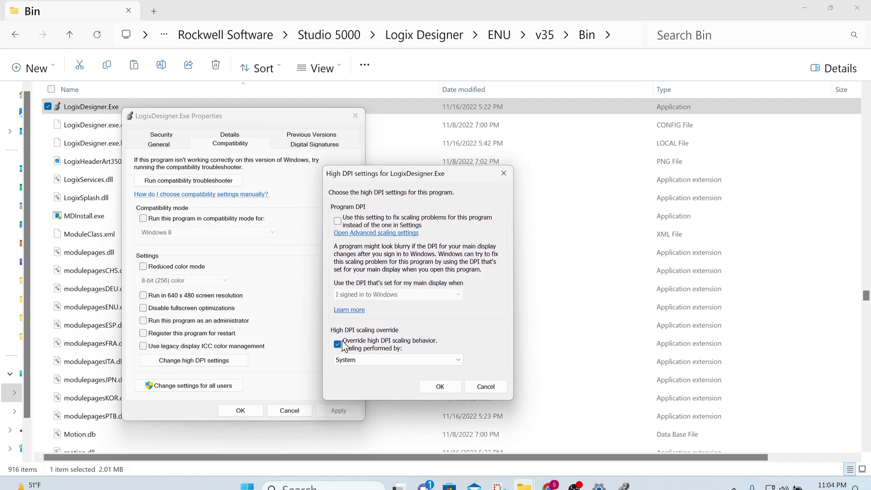
left_click(439, 388)
left_click(234, 411)
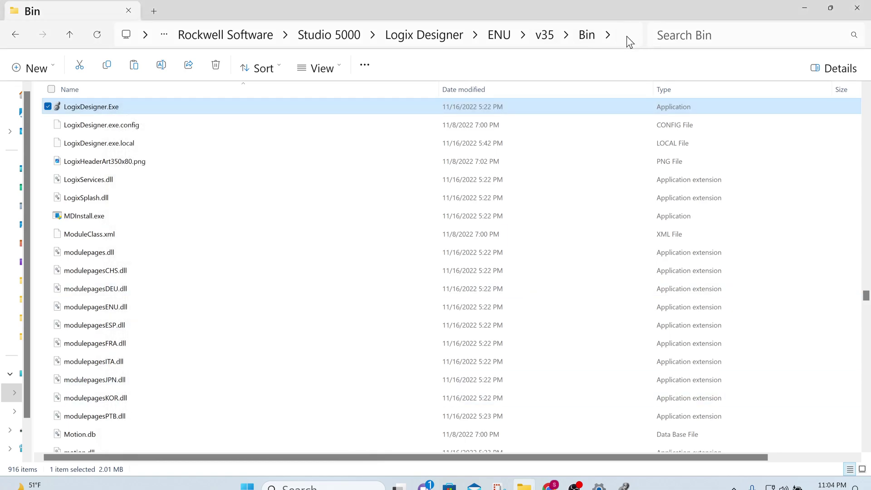